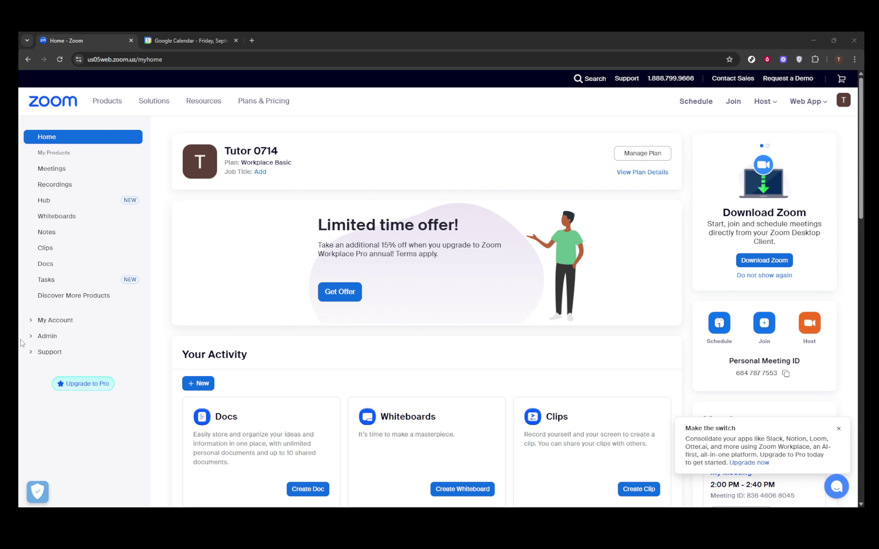
Open the account's meeting settings
left_click(76, 317)
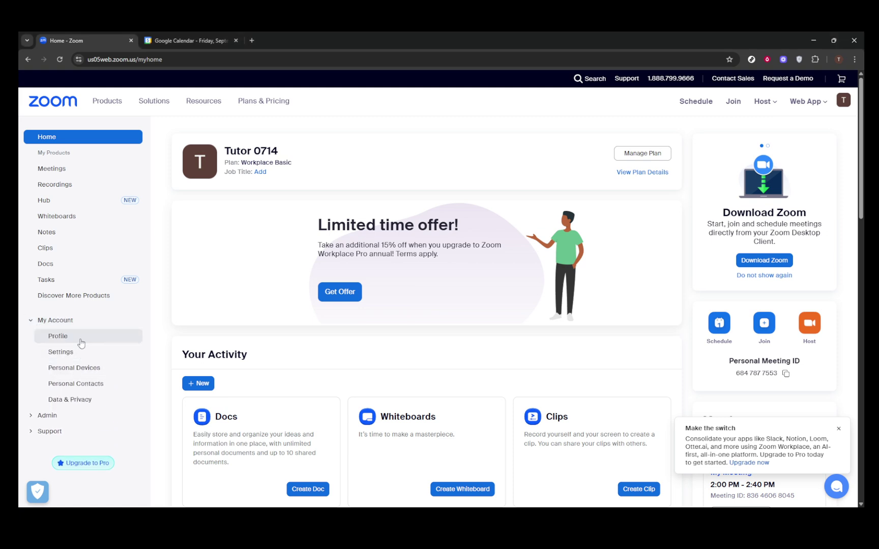
left_click(62, 356)
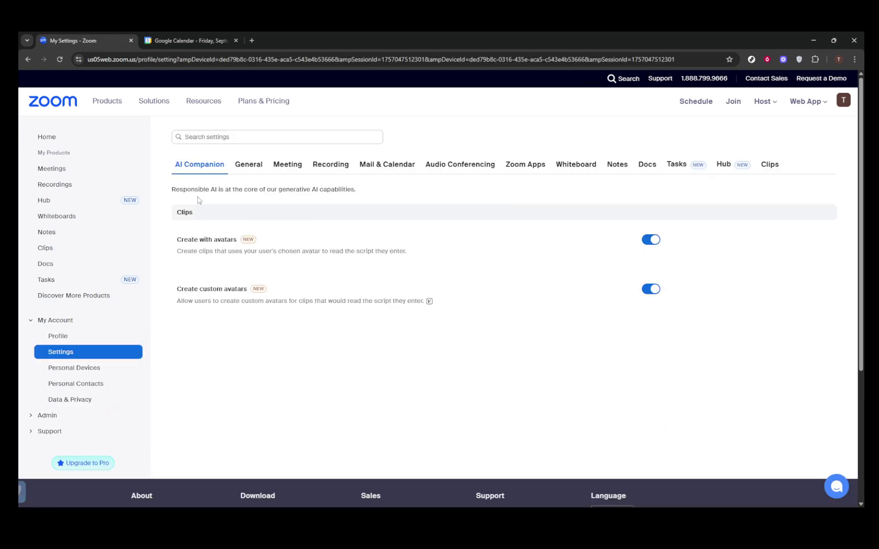
left_click(293, 169)
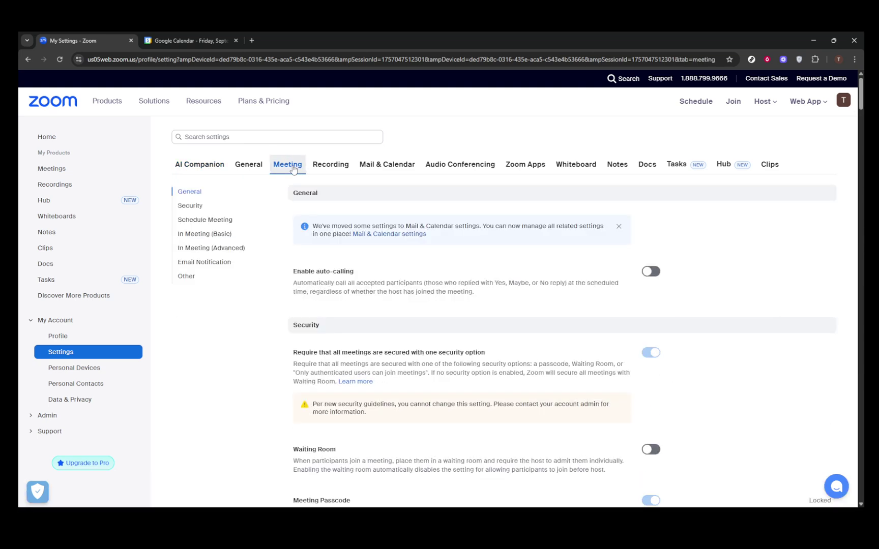
In the advanced in-meeting settings, enable breakout rooms with assignment when scheduling and host viewing of participants' activity statuses, and save
left_click(202, 250)
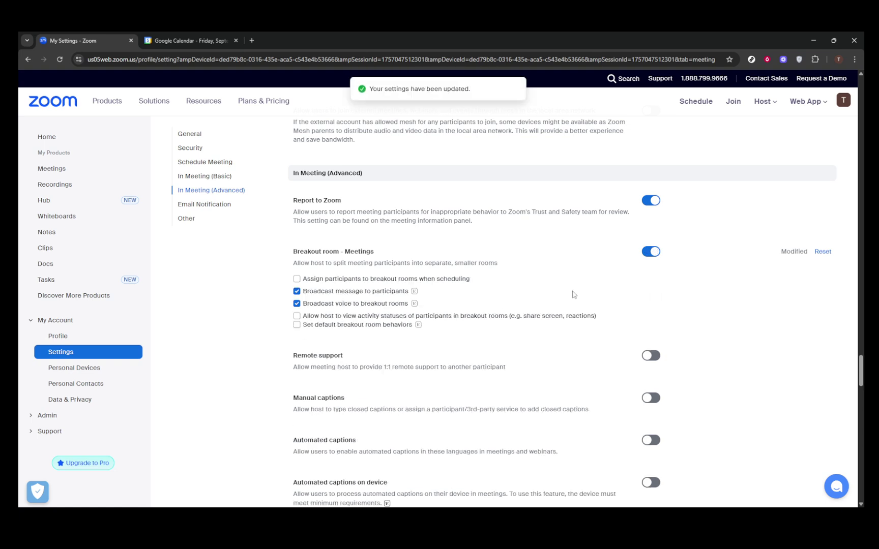
left_click(297, 280)
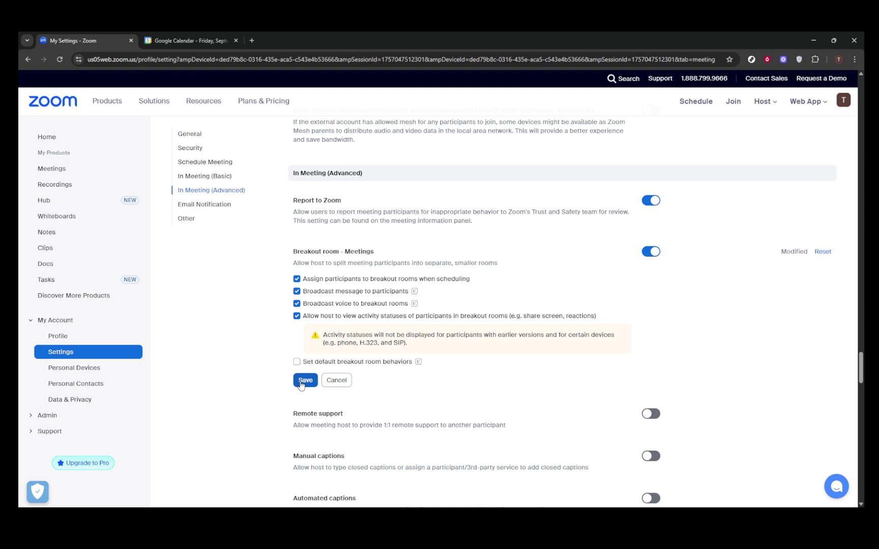
left_click(304, 380)
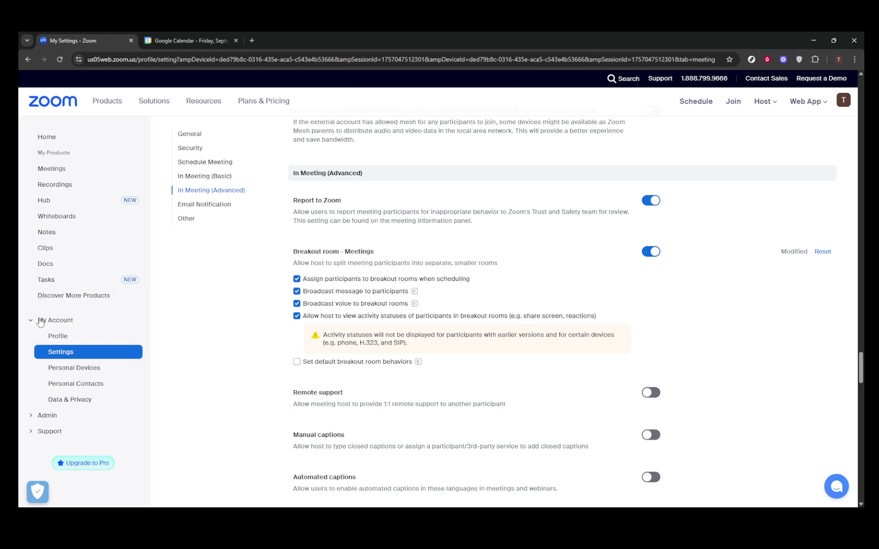
Open the form for scheduling a new meeting and examine its fields, from topic and time to security, video and interpretation options
left_click(52, 172)
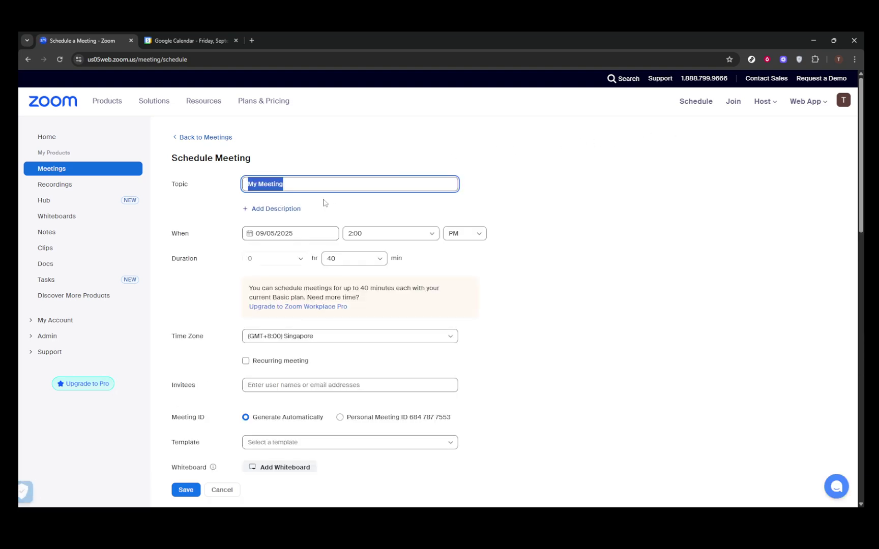
scroll(215, 289, "down", 4)
scroll(220, 291, "down", 2)
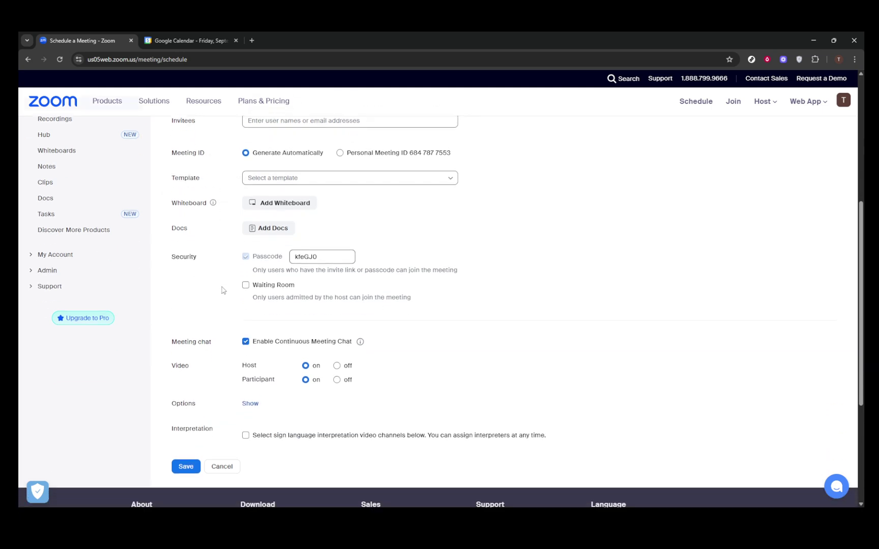
scroll(224, 284, "up", 3)
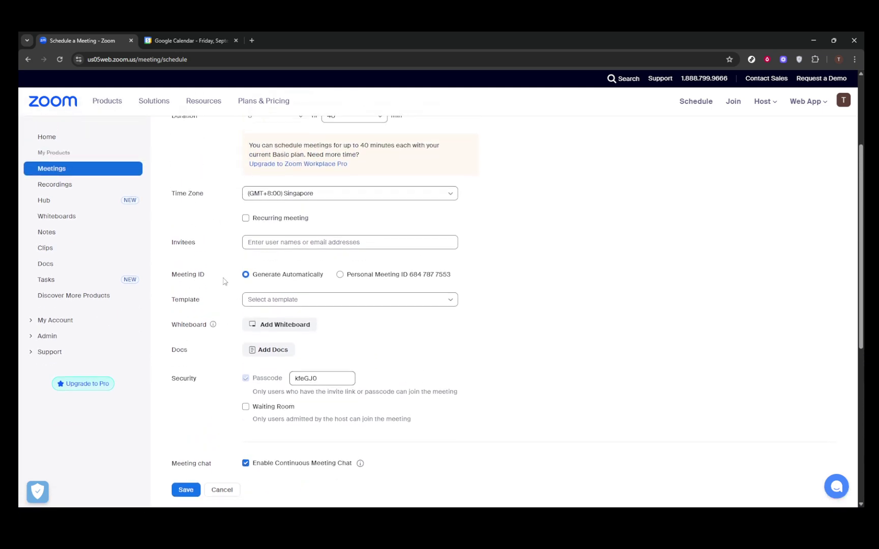
scroll(226, 269, "up", 2)
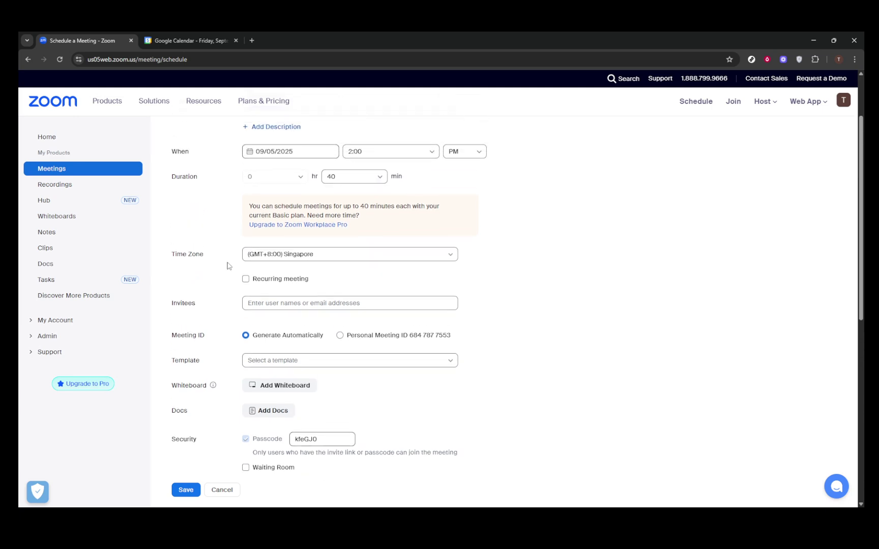
scroll(227, 267, "down", 1)
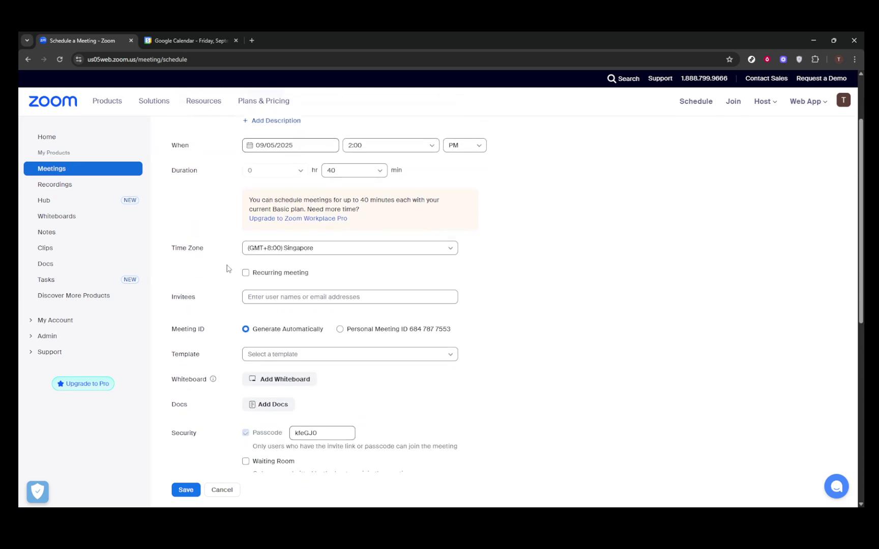
scroll(227, 268, "down", 1)
scroll(227, 272, "down", 1)
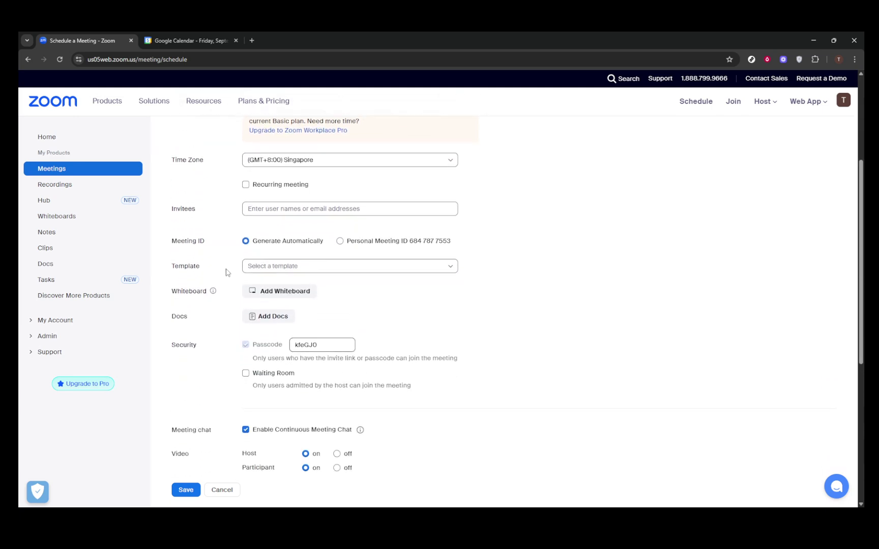
scroll(227, 273, "down", 1)
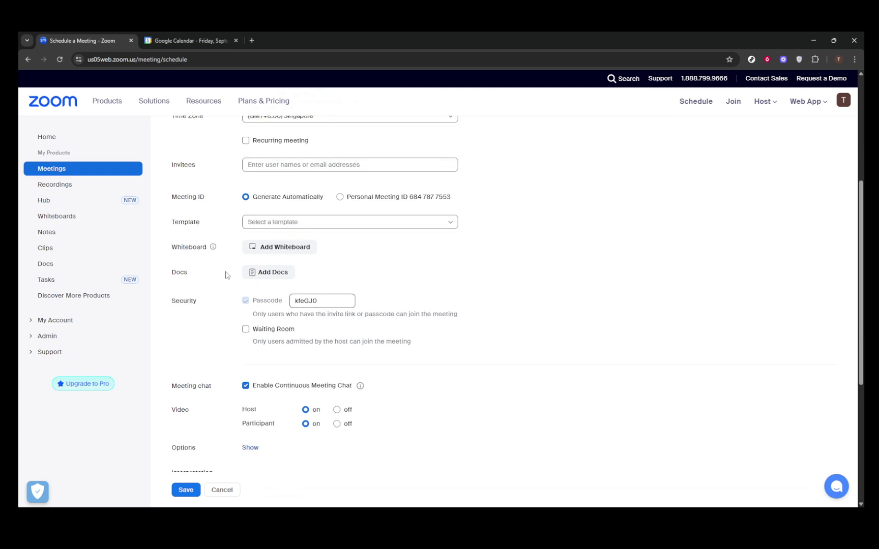
scroll(227, 276, "down", 1)
scroll(225, 277, "down", 1)
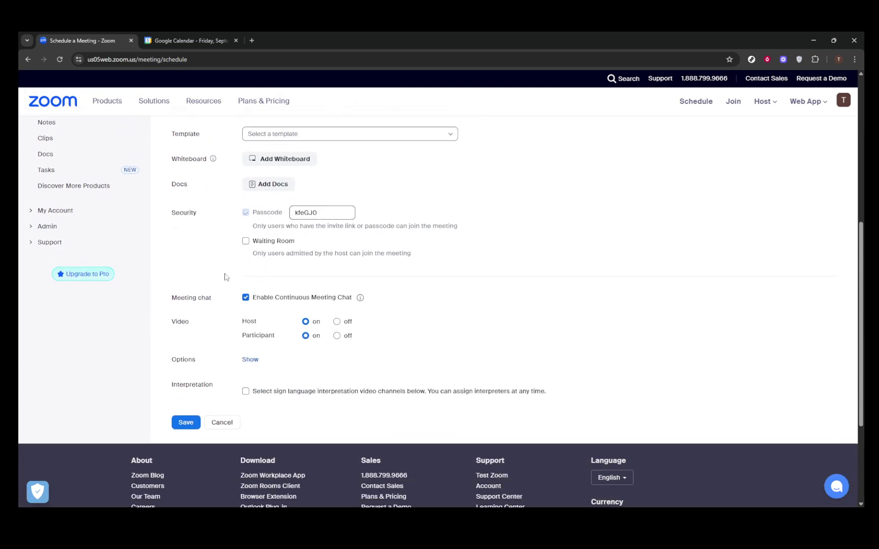
scroll(227, 276, "up", 5)
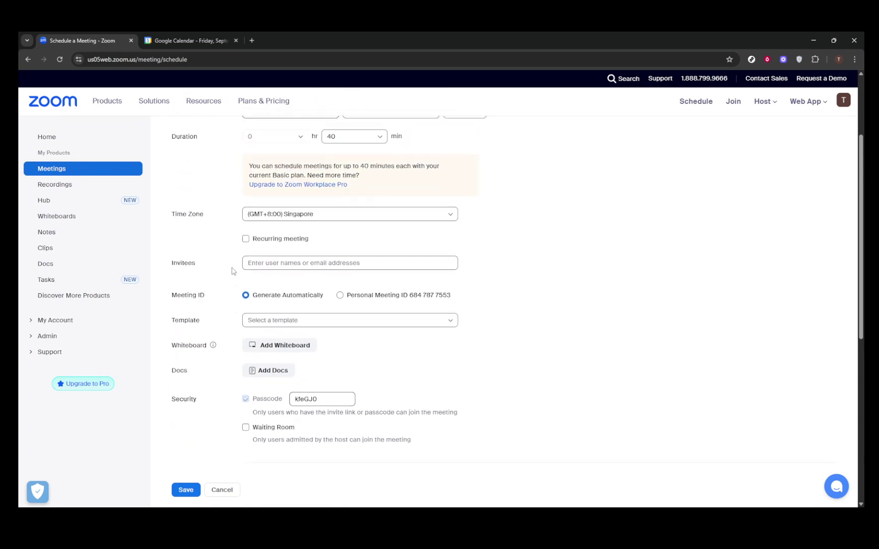
scroll(233, 271, "up", 2)
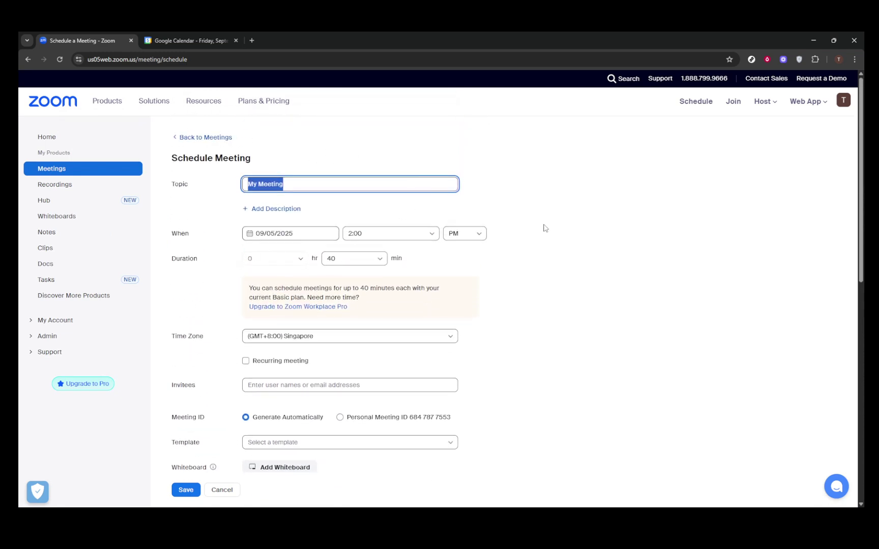
scroll(572, 256, "down", 2)
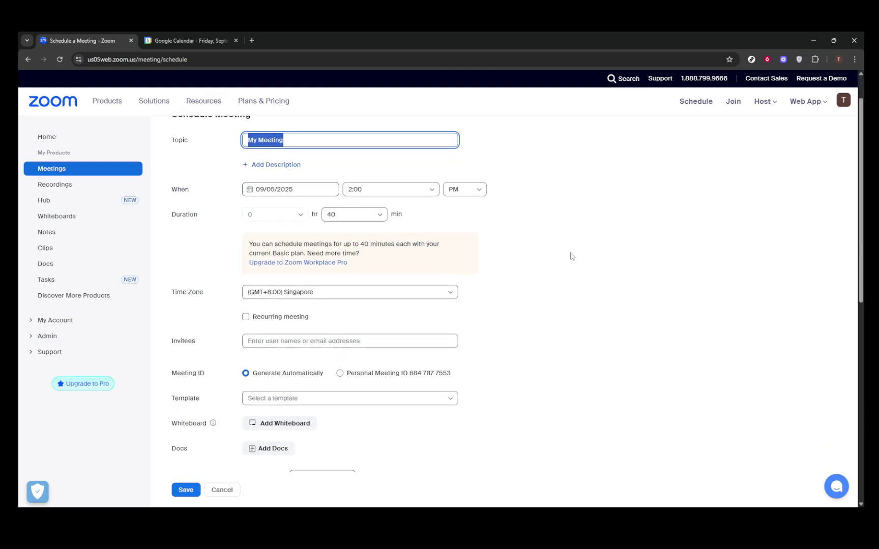
scroll(570, 258, "down", 2)
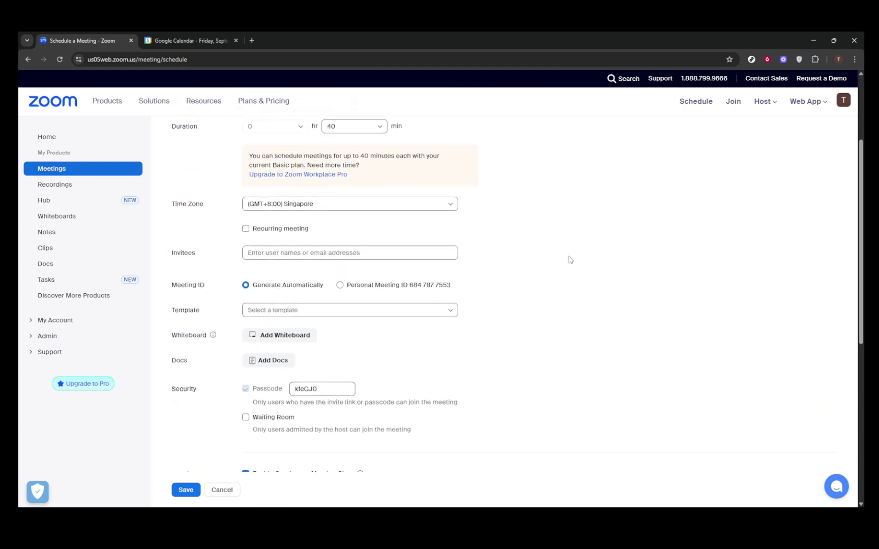
scroll(568, 261, "down", 2)
scroll(569, 262, "down", 1)
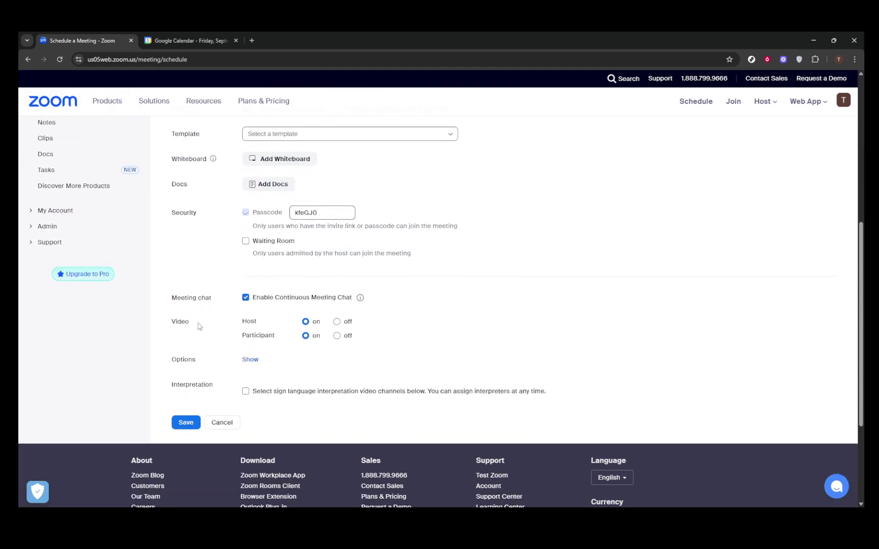
Switch to the running meeting in Zoom Workplace and bring up its breakout rooms window
left_click(817, 40)
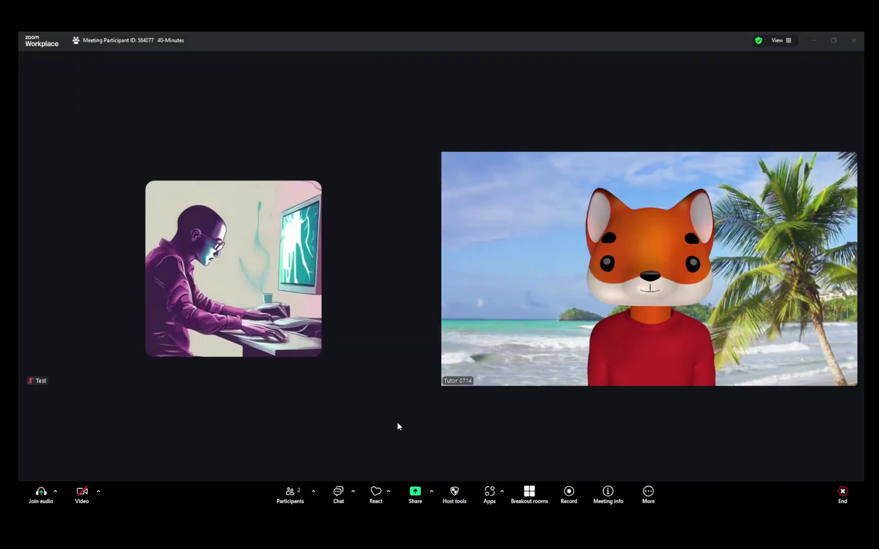
left_click(526, 502)
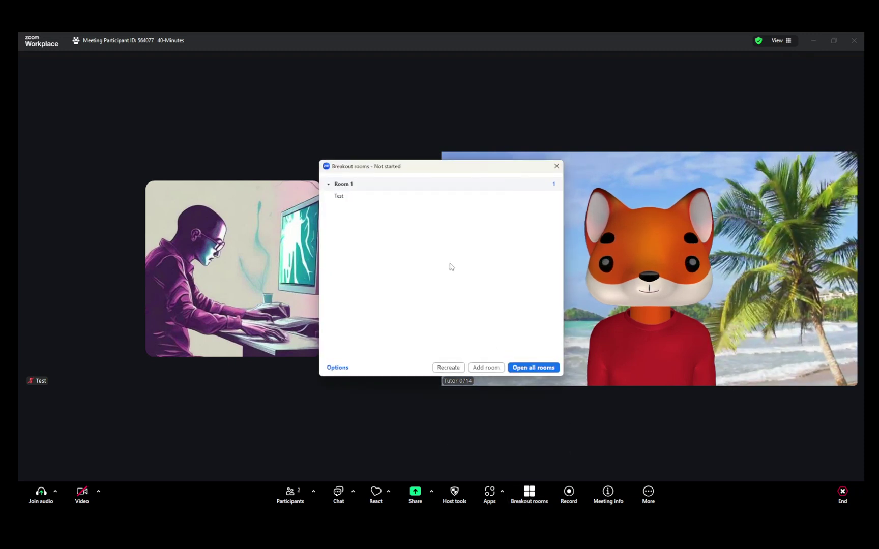
mouse_move(399, 183)
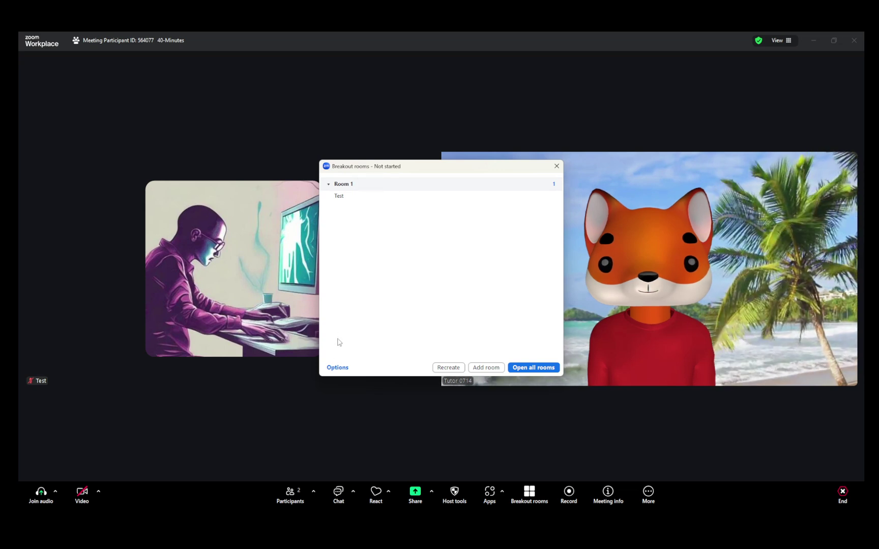
Review the breakout room options without changing them and open all rooms
left_click(345, 368)
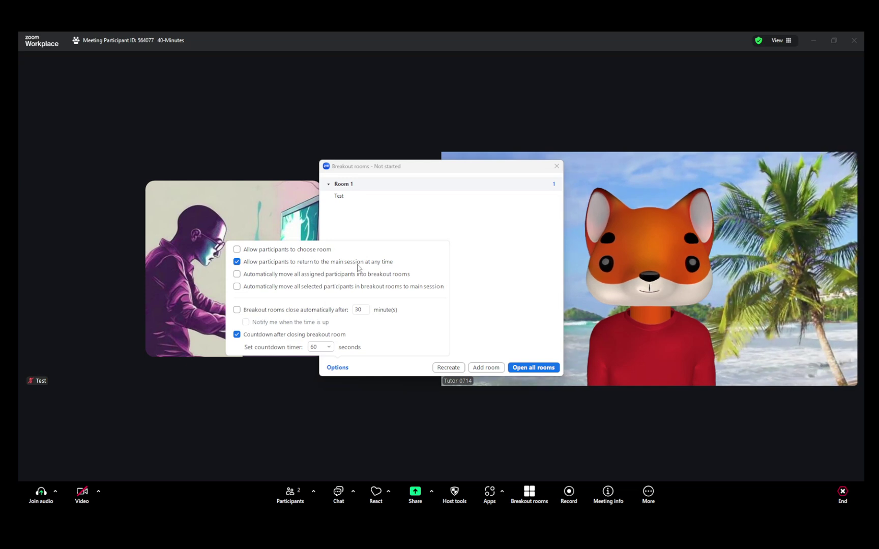
left_click(379, 217)
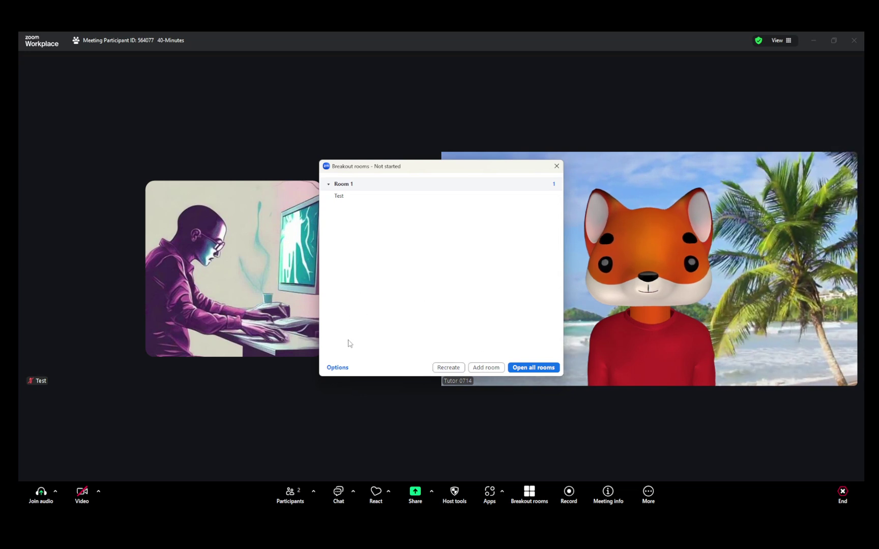
left_click(529, 367)
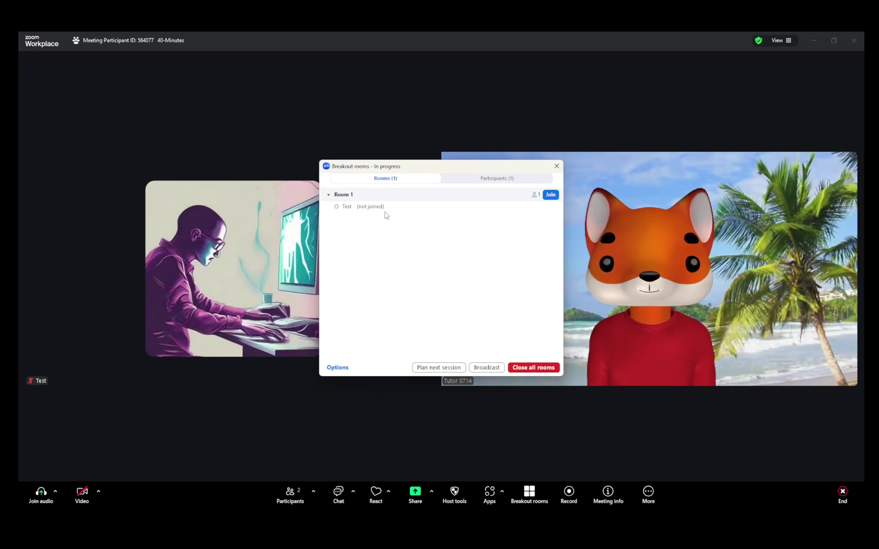
Select the Test participant in Room 1 and close all breakout rooms
left_click(415, 209)
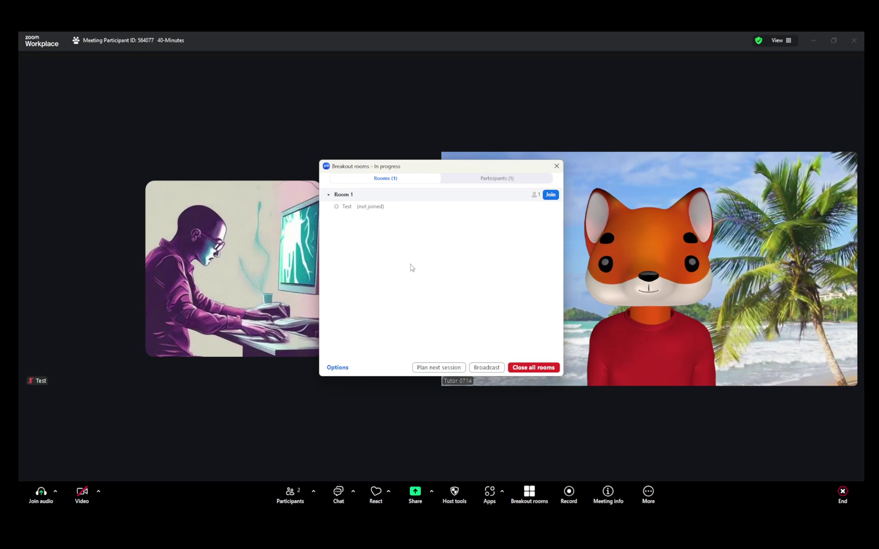
left_click(401, 208)
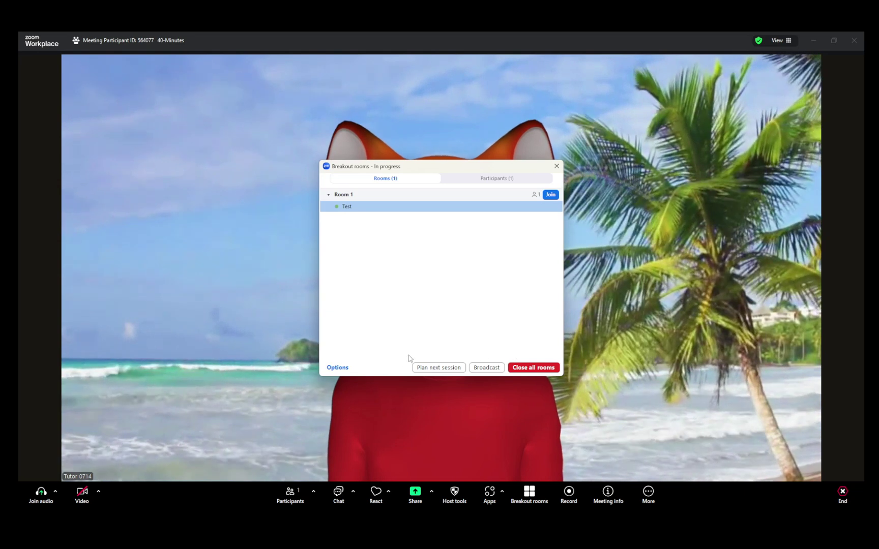
left_click(532, 369)
left_click(470, 284)
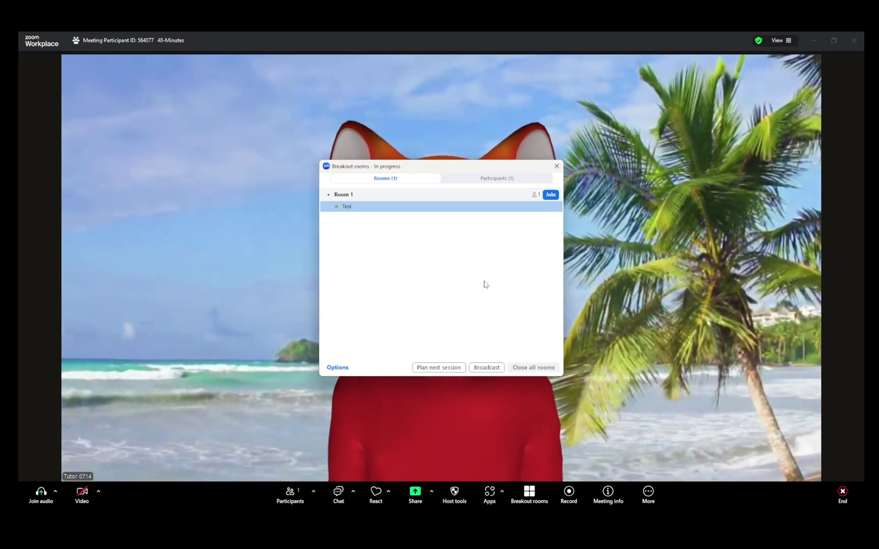